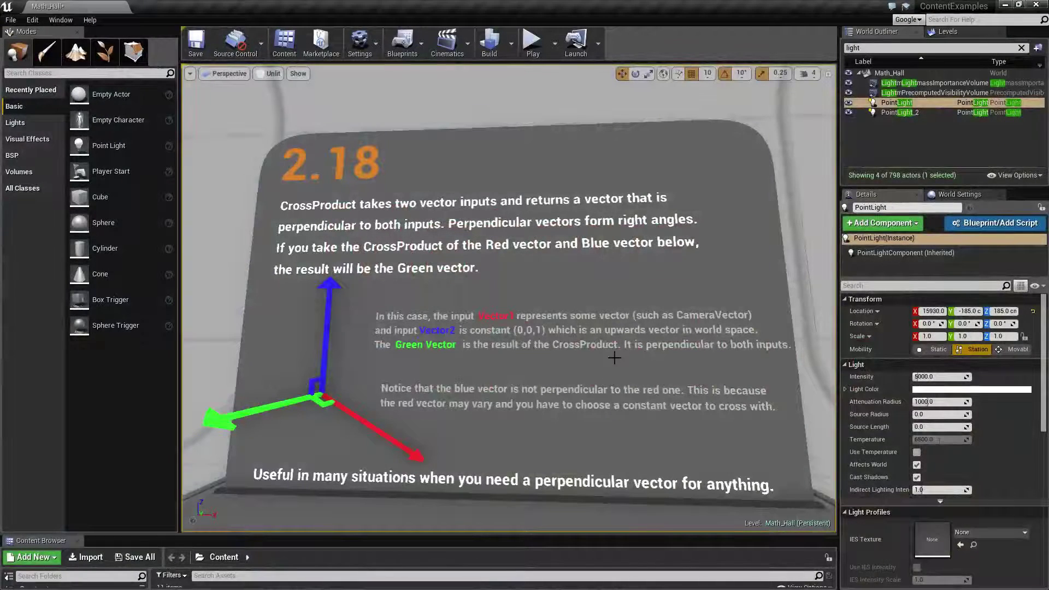
# Examine the 2.18 CrossProduct display and its red, blue and green perpendicular arrows from several angles in the level viewport
pyautogui.moveTo(578, 288)
pyautogui.mouseDown(button='right')
pyautogui.moveTo(586, 310)
pyautogui.moveTo(587, 299)
pyautogui.mouseUp(button='right')
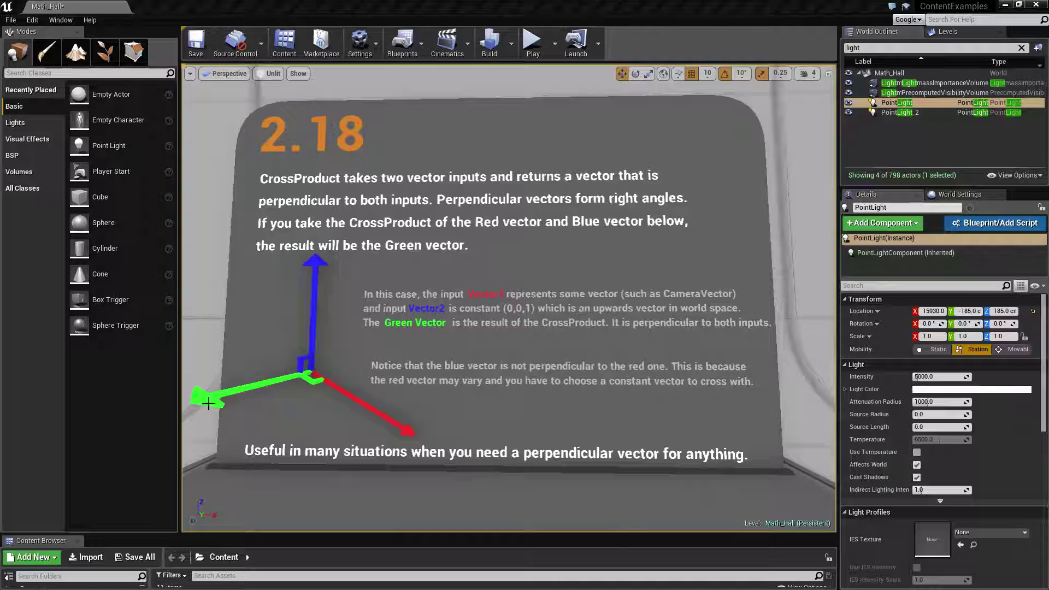
pyautogui.moveTo(479, 406); pyautogui.dragTo(409, 437, button='right')
pyautogui.moveTo(459, 390); pyautogui.dragTo(443, 425, button='right')
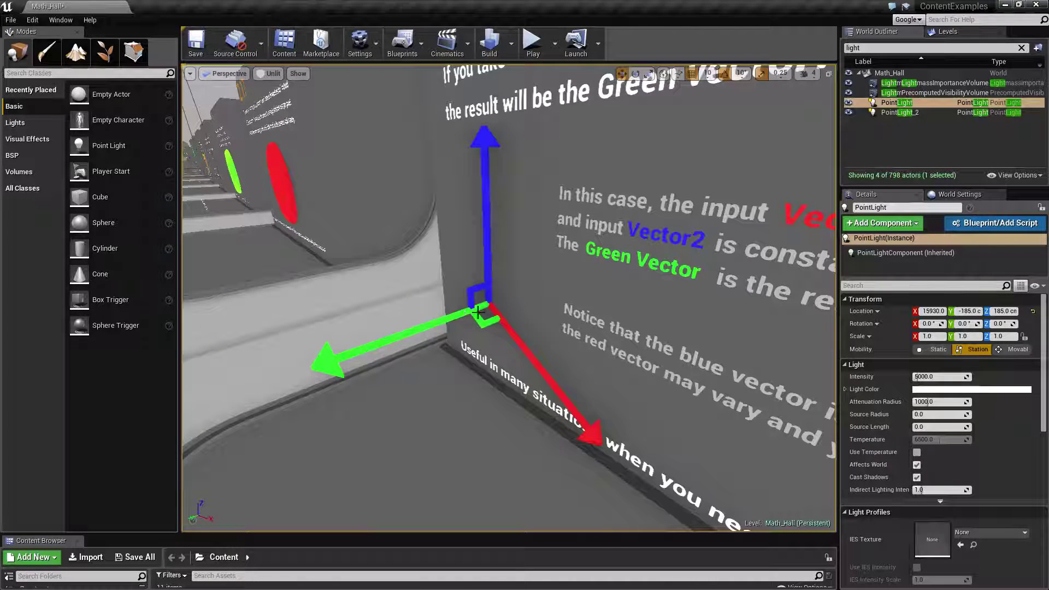
pyautogui.moveTo(541, 361)
pyautogui.mouseDown(button='right')
pyautogui.moveTo(628, 361)
pyautogui.moveTo(540, 361)
pyautogui.mouseUp(button='right')
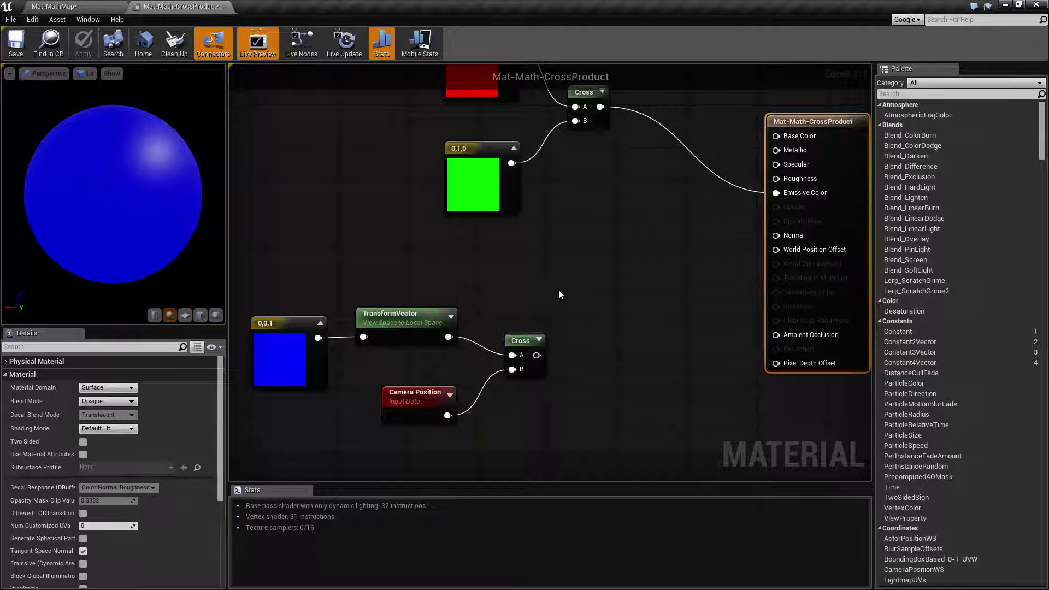
pyautogui.moveTo(558, 294); pyautogui.dragTo(510, 421, button='right')
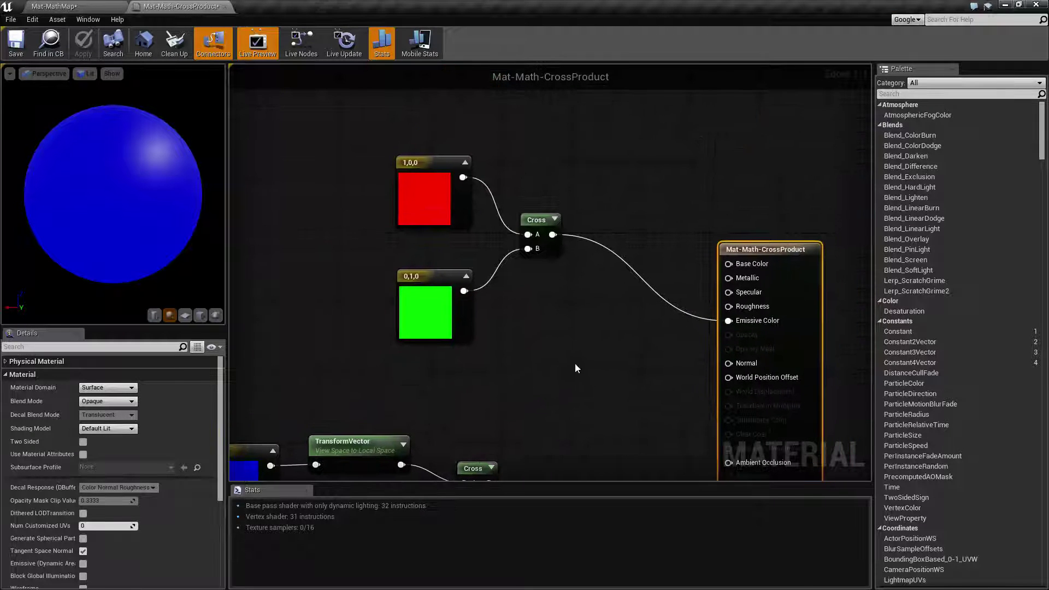
# Inspect the upper Cross node and its 1,0,0 and 0,1,0 constant vector inputs in the Mat-Math-CrossProduct material graph
pyautogui.click(533, 223)
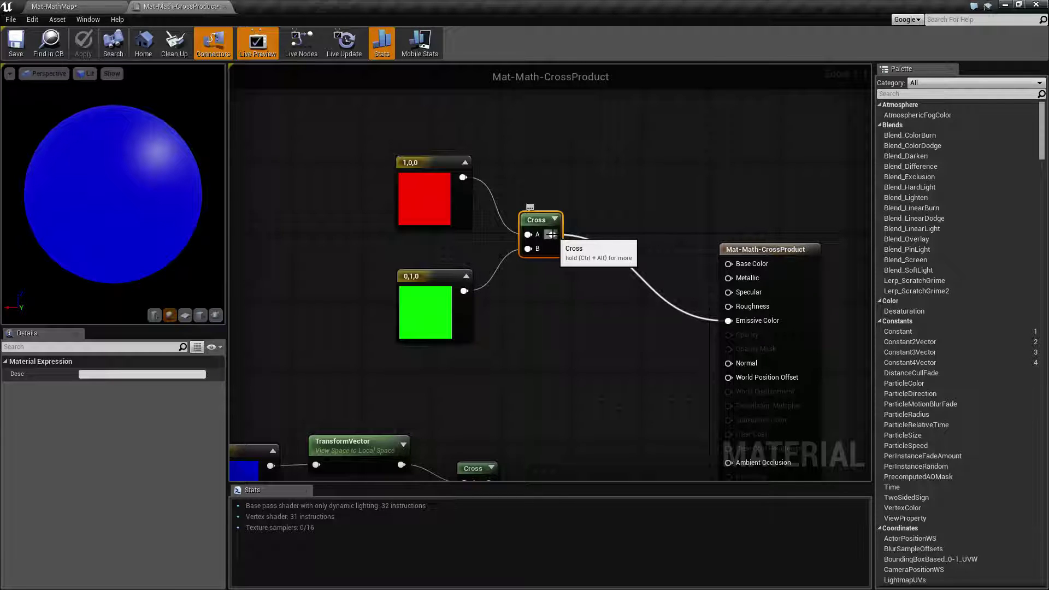
pyautogui.moveTo(535, 270); pyautogui.dragTo(579, 249, button='right')
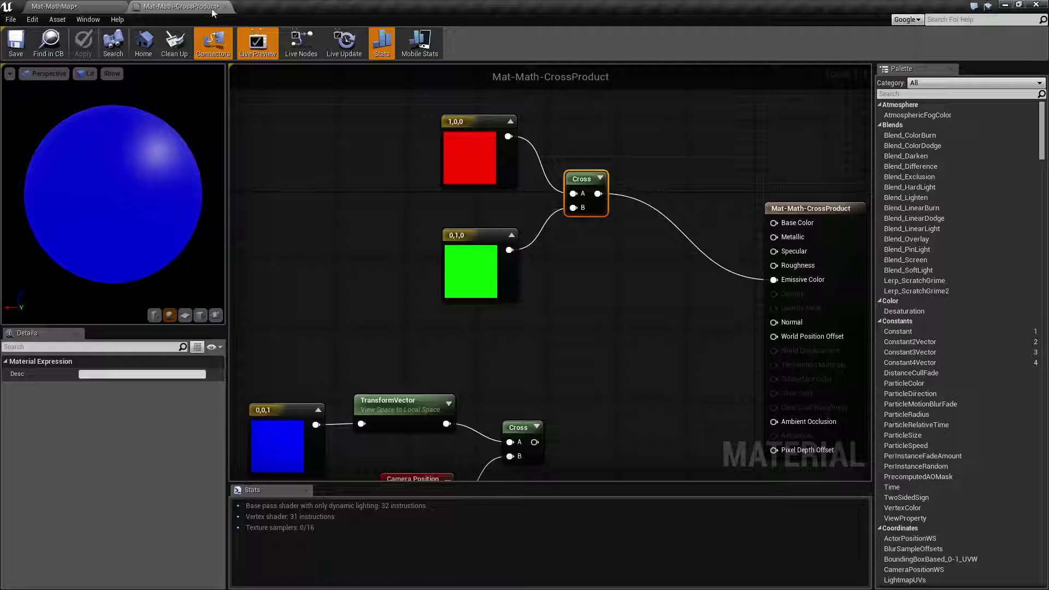
pyautogui.moveTo(402, 265); pyautogui.dragTo(392, 308, button='right')
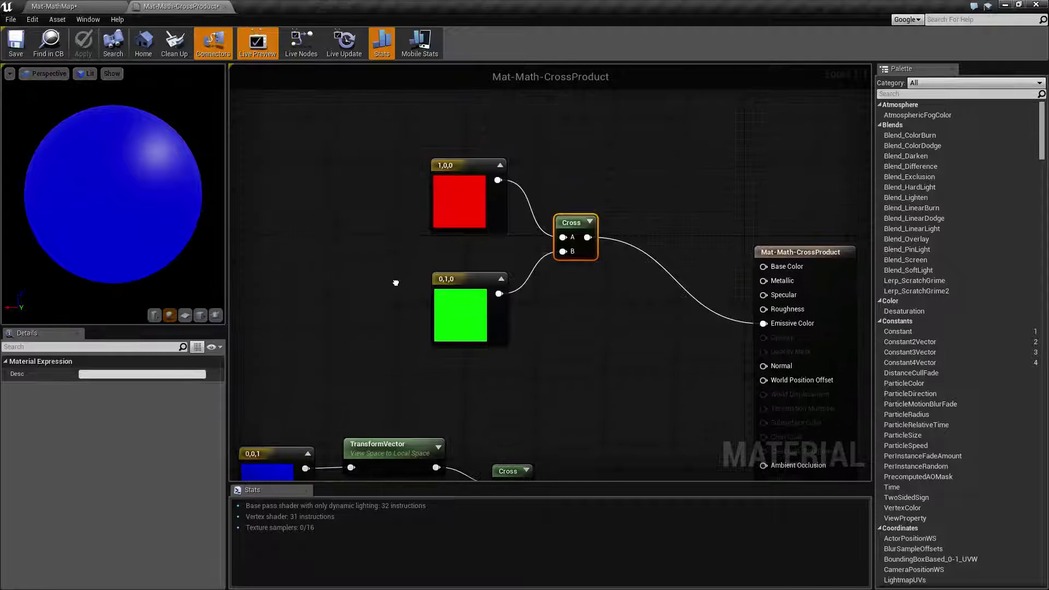
pyautogui.moveTo(396, 138); pyautogui.dragTo(494, 243)
pyautogui.moveTo(373, 266); pyautogui.dragTo(499, 355)
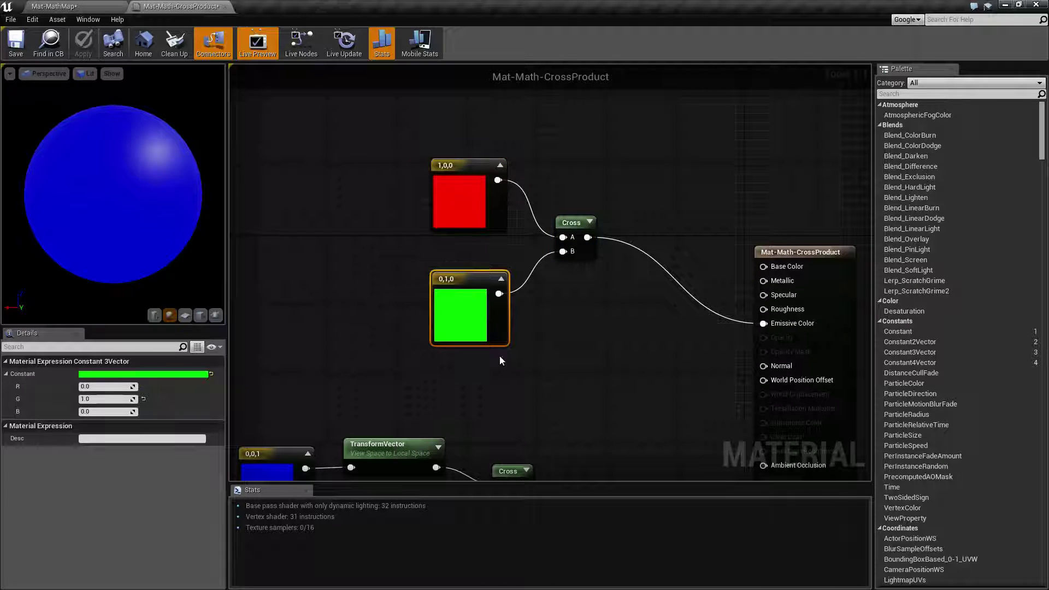
pyautogui.click(555, 194)
pyautogui.moveTo(552, 171); pyautogui.dragTo(630, 296)
# Connect the output of the lower Cross node to the material's Emissive Color input
pyautogui.click(602, 309)
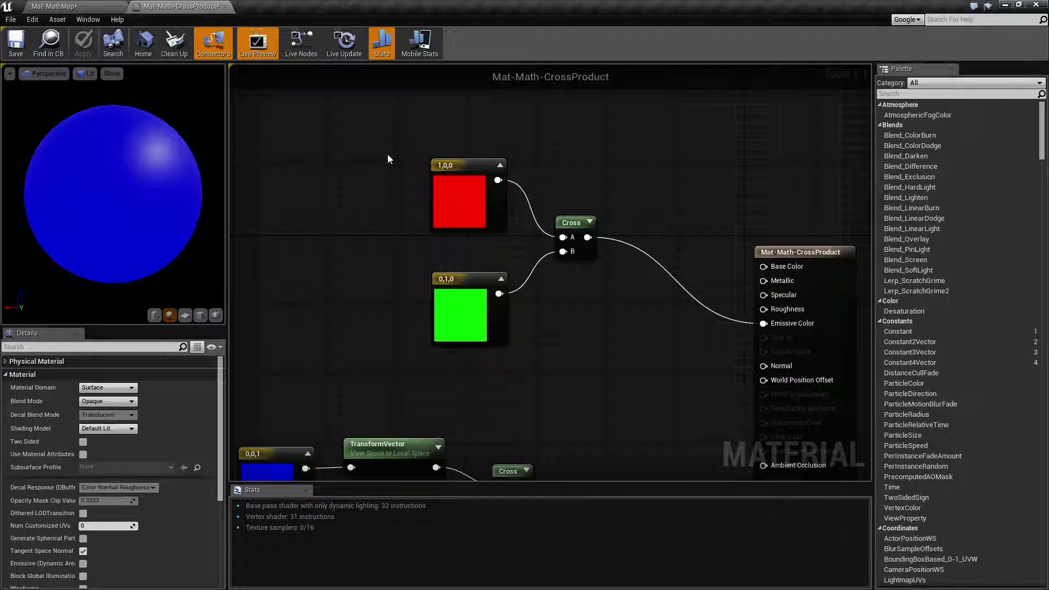
pyautogui.moveTo(555, 366); pyautogui.dragTo(578, 280, button='right')
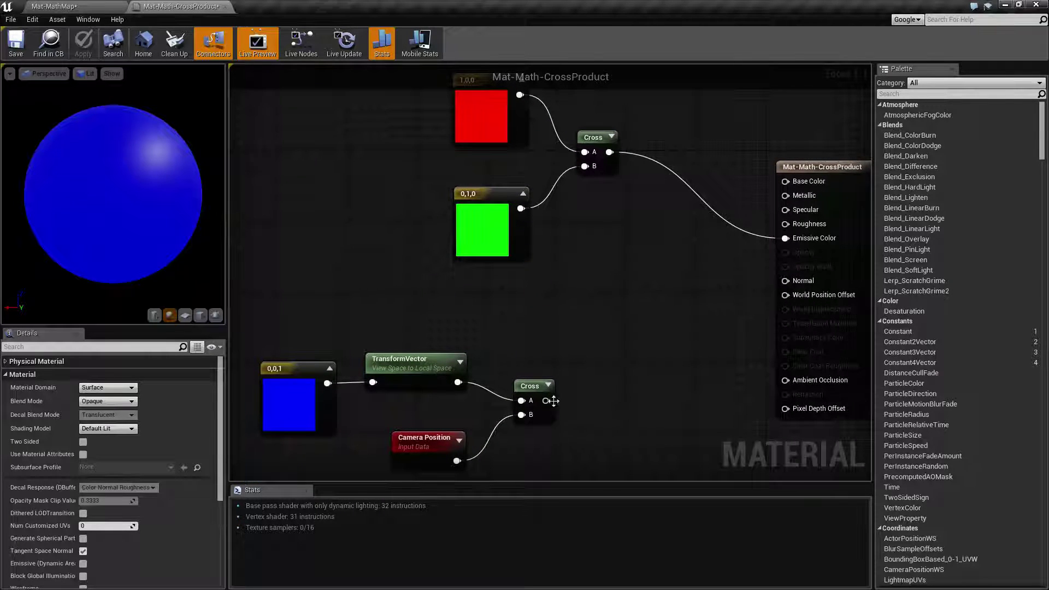
pyautogui.moveTo(546, 400); pyautogui.dragTo(796, 239)
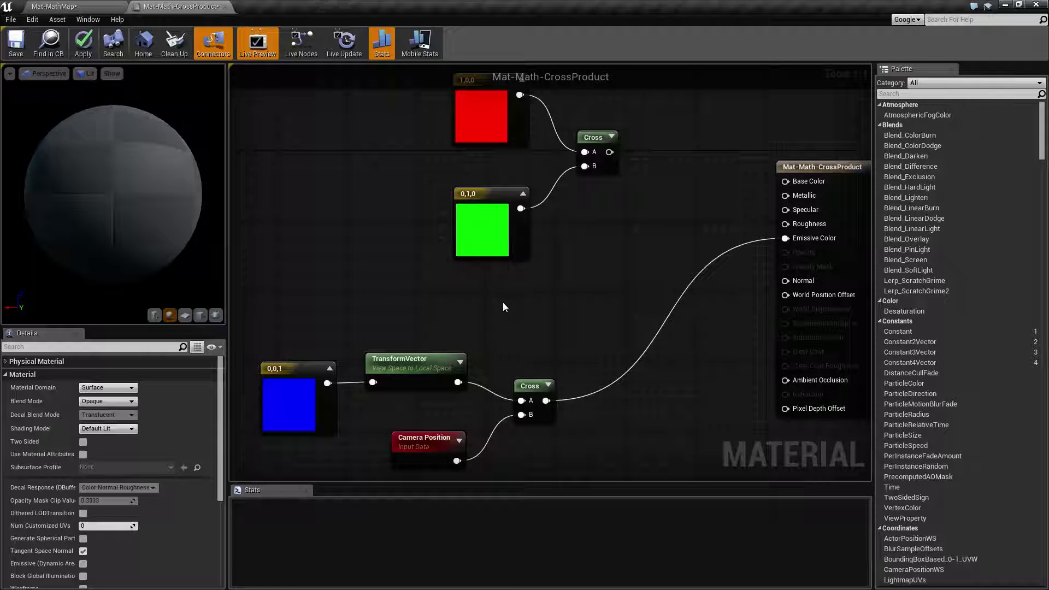
# Inspect the Camera Position, 0,0,1 constant and TransformVector nodes that feed the lower Cross node
pyautogui.moveTo(502, 306); pyautogui.dragTo(550, 287, button='right')
pyautogui.moveTo(382, 258); pyautogui.dragTo(378, 191, button='right')
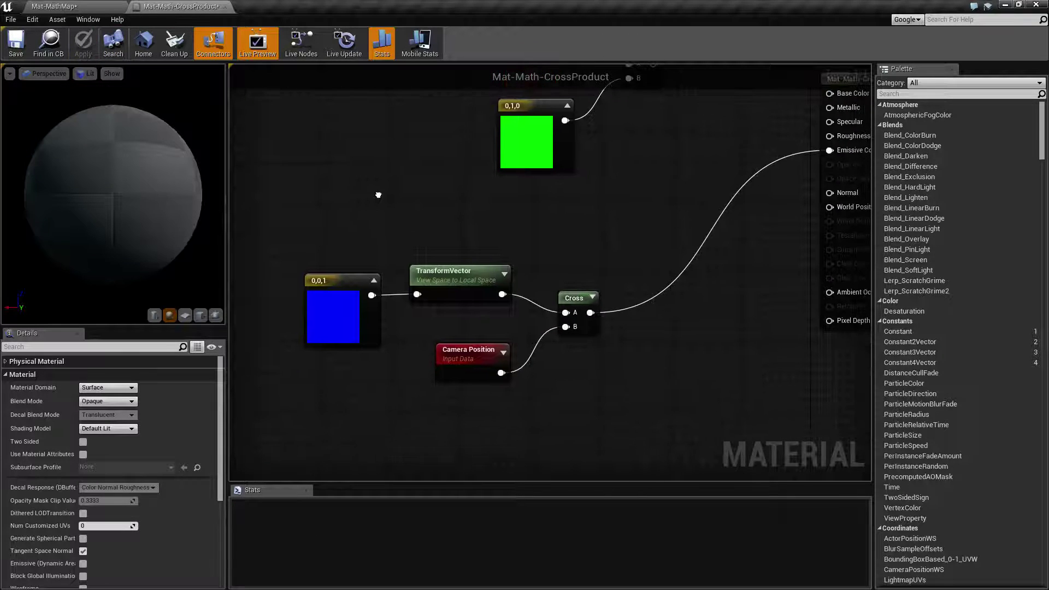
pyautogui.click(465, 352)
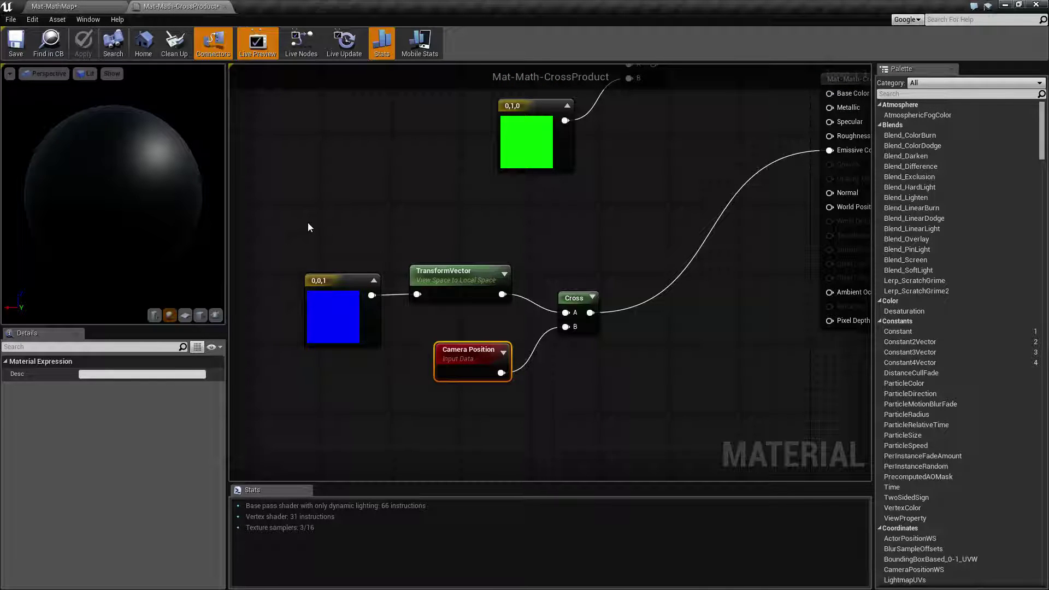
pyautogui.moveTo(308, 226); pyautogui.dragTo(466, 302)
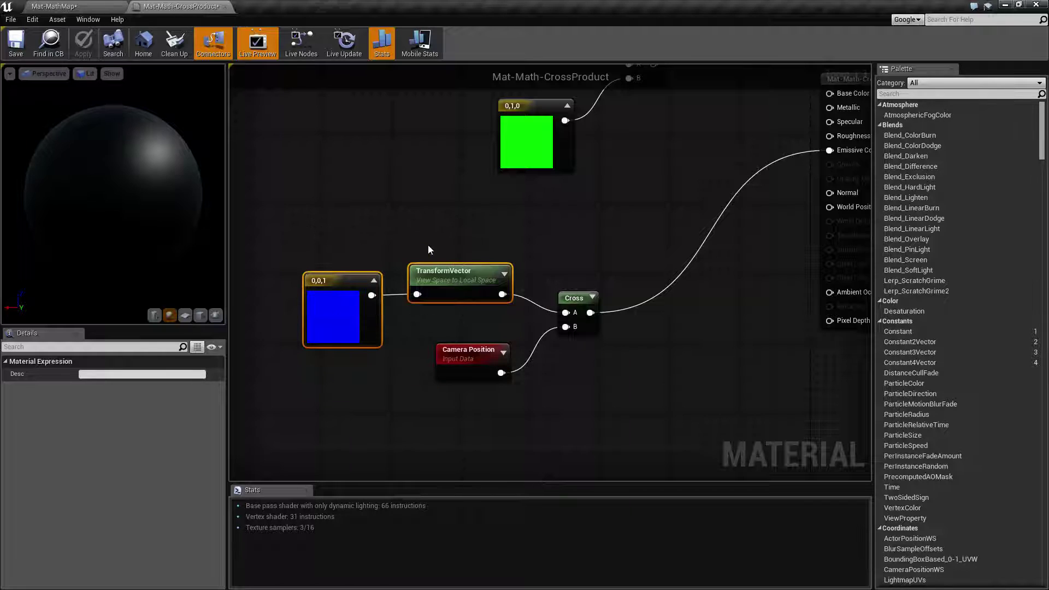
pyautogui.click(346, 311)
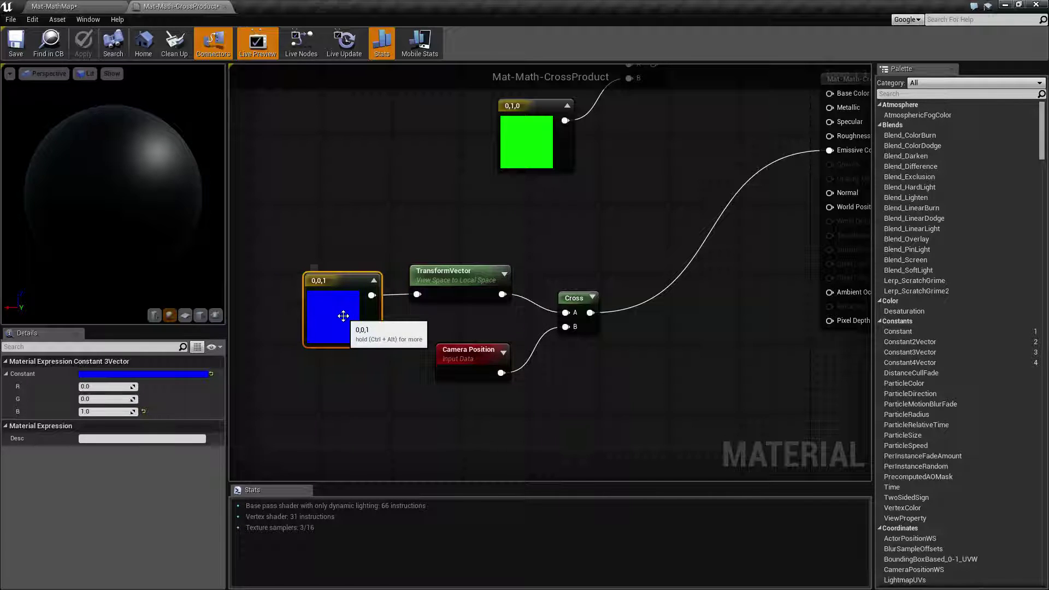
pyautogui.moveTo(324, 231); pyautogui.dragTo(471, 293)
pyautogui.click(349, 229)
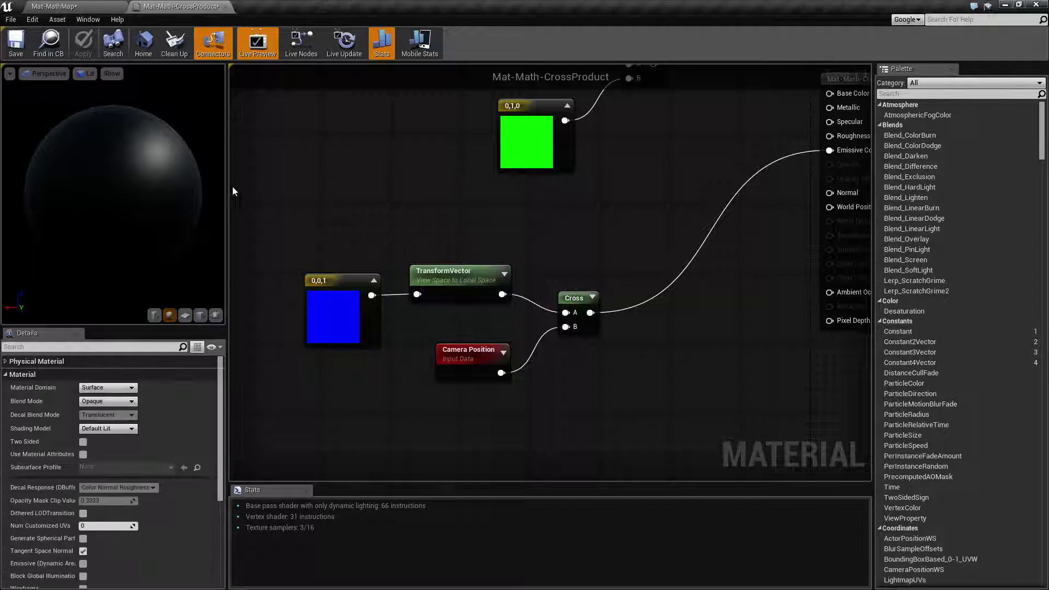
# Switch to the Mat-MathMap level and view the cube's material colours from different angles
pyautogui.click(80, 5)
pyautogui.moveTo(485, 219); pyautogui.dragTo(765, 213, button='right')
pyautogui.moveTo(508, 235); pyautogui.dragTo(485, 219, button='right')
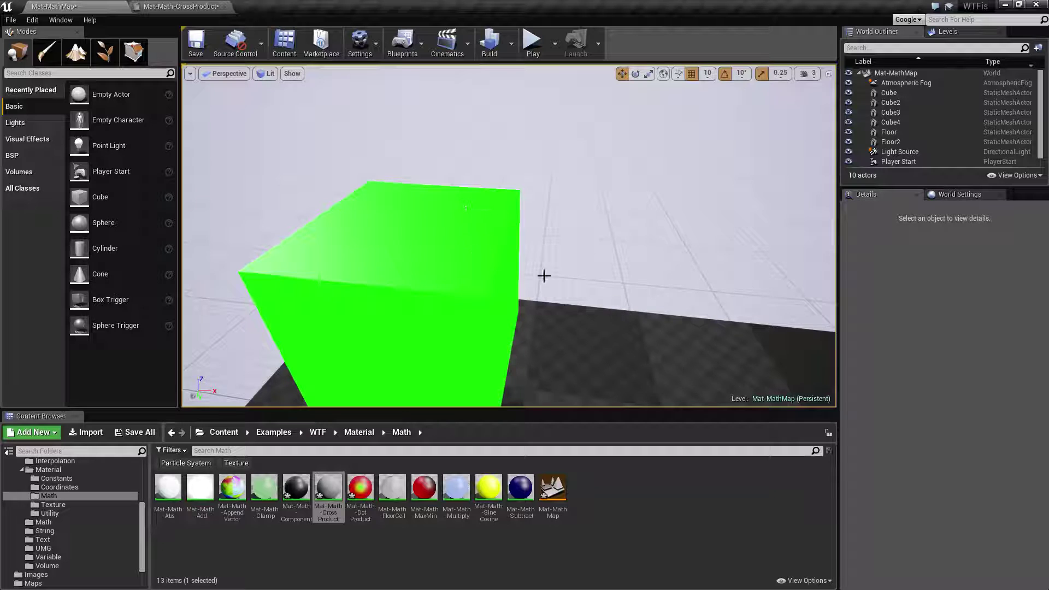
# Return to the Mat-Math-CrossProduct material and examine the lower Cross node with its TransformVector and Camera Position inputs
pyautogui.click(175, 6)
pyautogui.moveTo(522, 226); pyautogui.dragTo(544, 244, button='right')
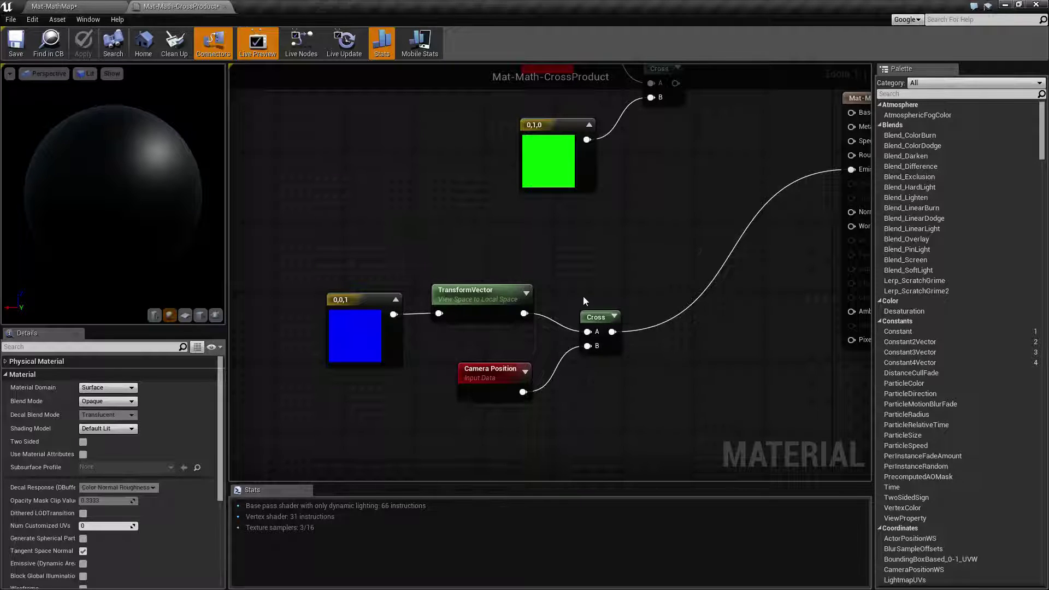
pyautogui.moveTo(584, 300); pyautogui.dragTo(542, 271, button='right')
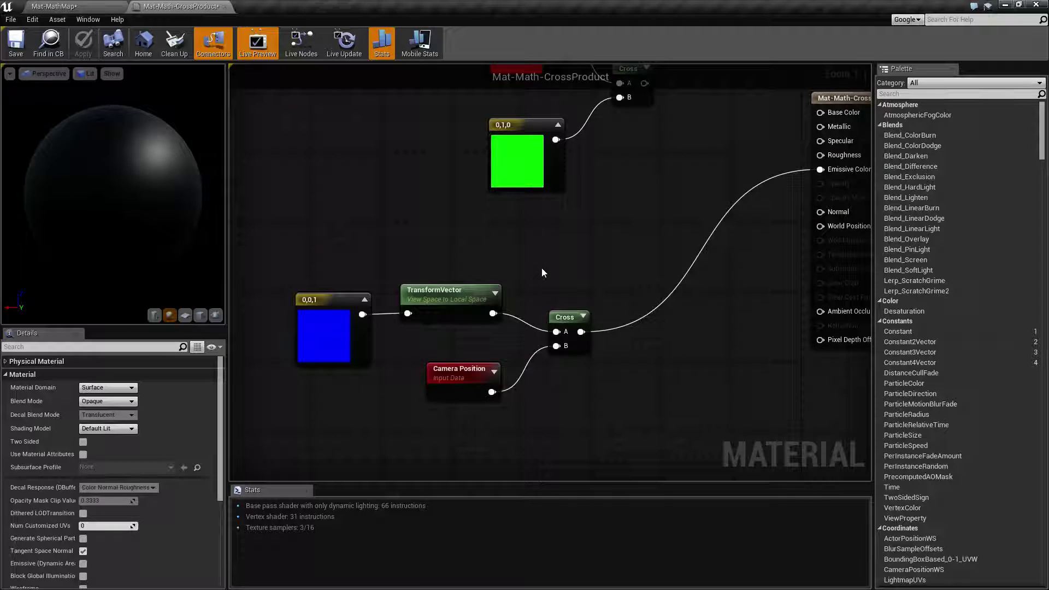
pyautogui.moveTo(542, 271); pyautogui.dragTo(594, 398)
pyautogui.moveTo(630, 381); pyautogui.dragTo(630, 402, button='right')
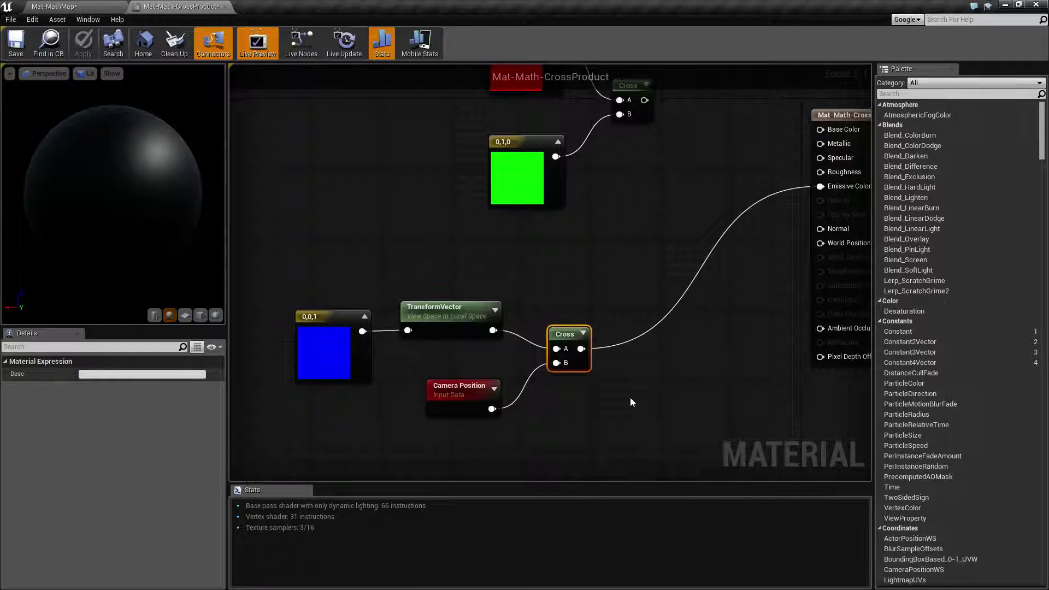
pyautogui.moveTo(611, 326); pyautogui.dragTo(586, 348, button='right')
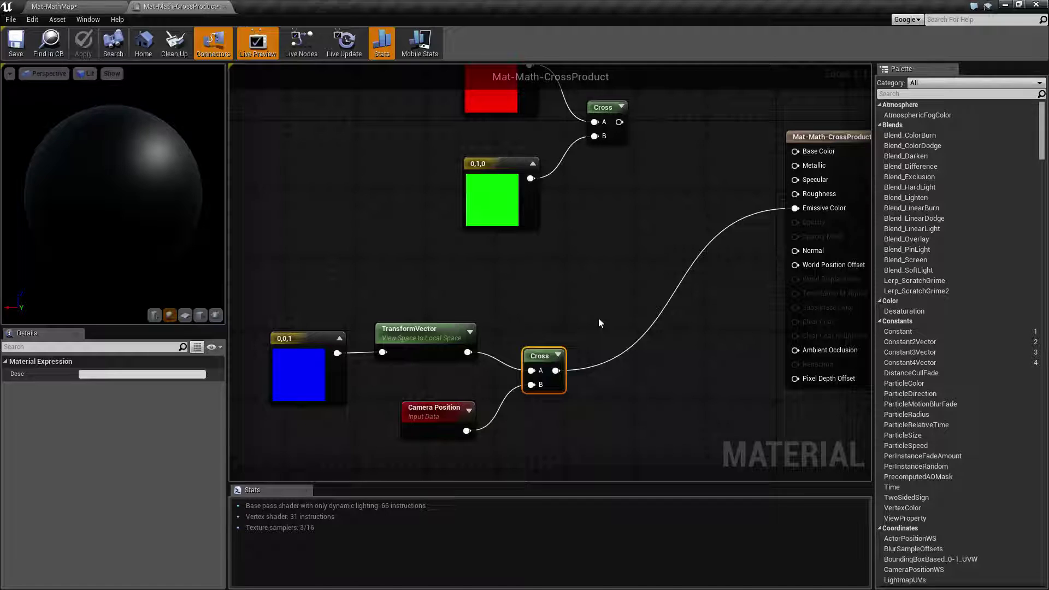
pyautogui.moveTo(598, 322); pyautogui.dragTo(585, 280, button='right')
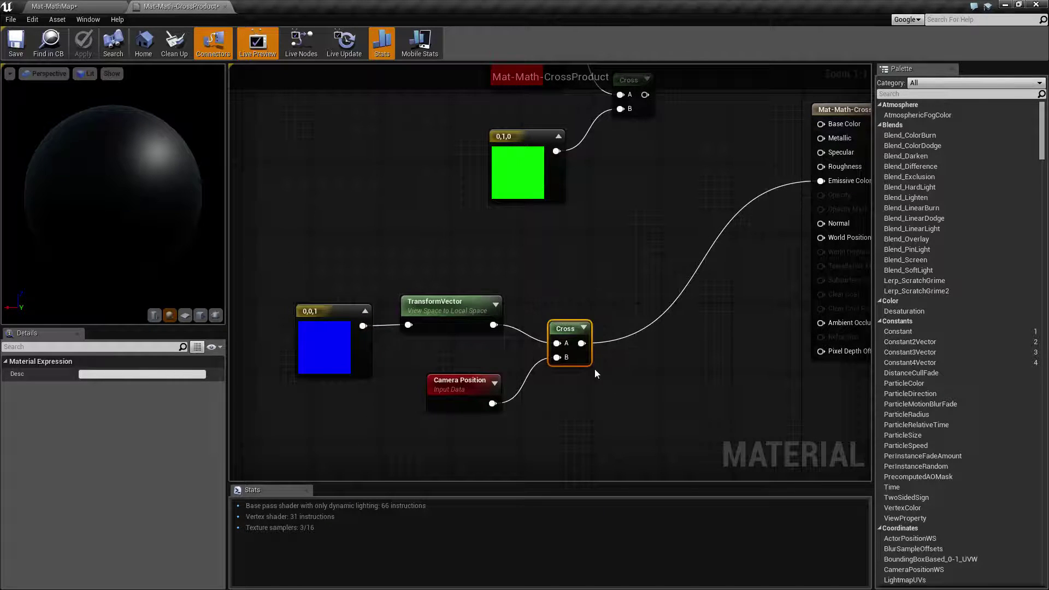
pyautogui.click(583, 289)
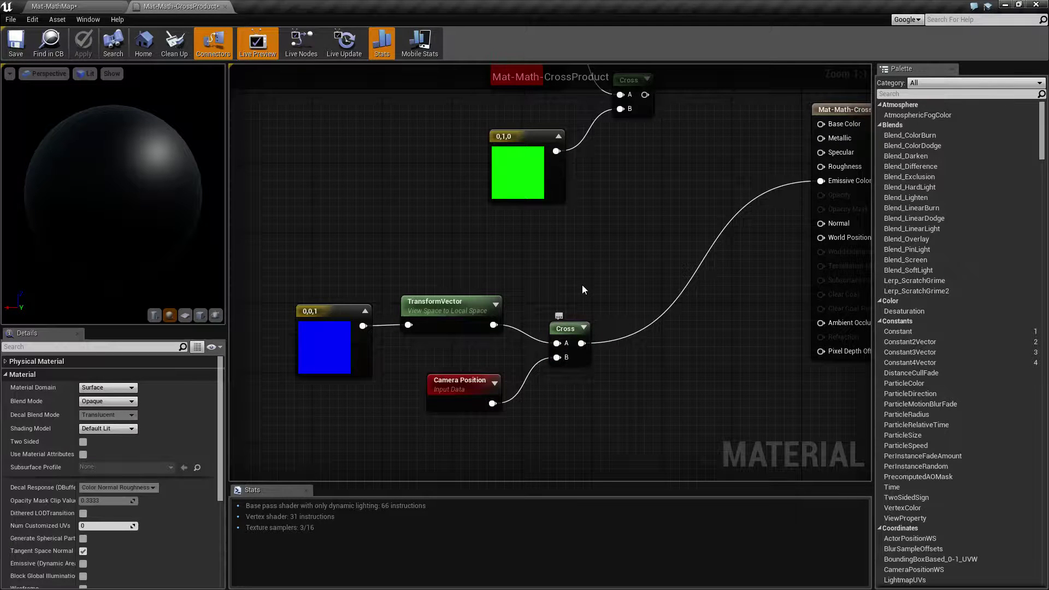
pyautogui.moveTo(565, 271); pyautogui.dragTo(586, 294, button='right')
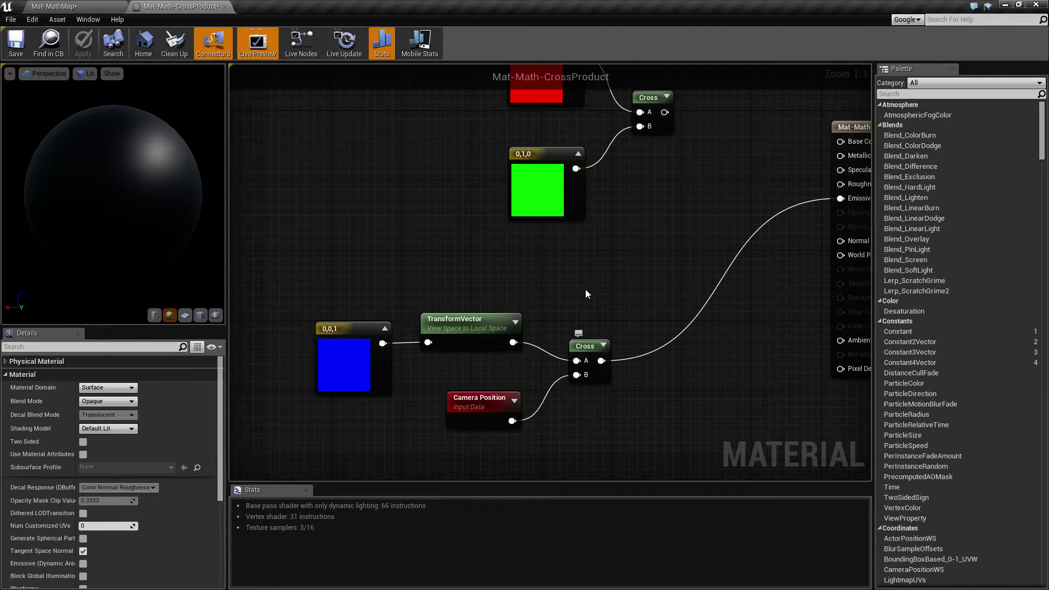